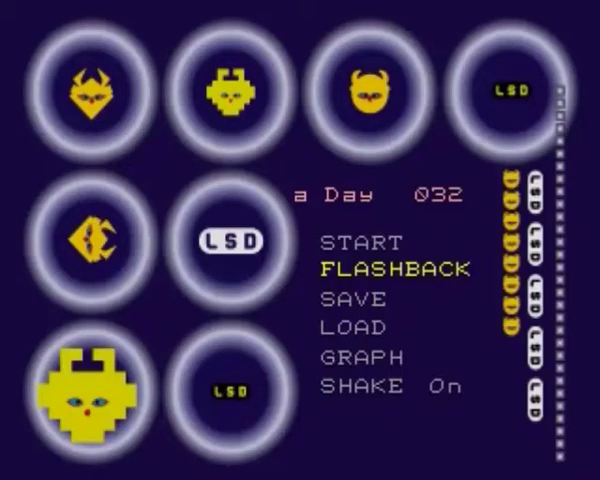
key(Return)
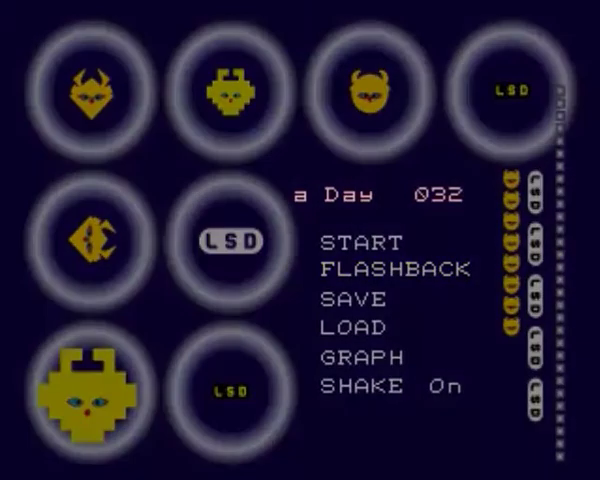